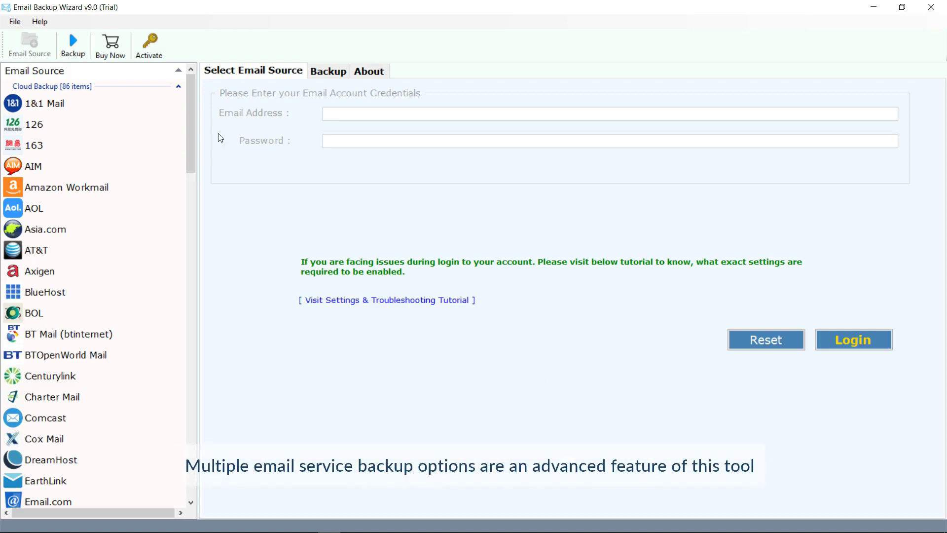
# Choose Rogers as the email source and log in with the account's email address and password
pyautogui.moveTo(194, 114); pyautogui.dragTo(183, 340)
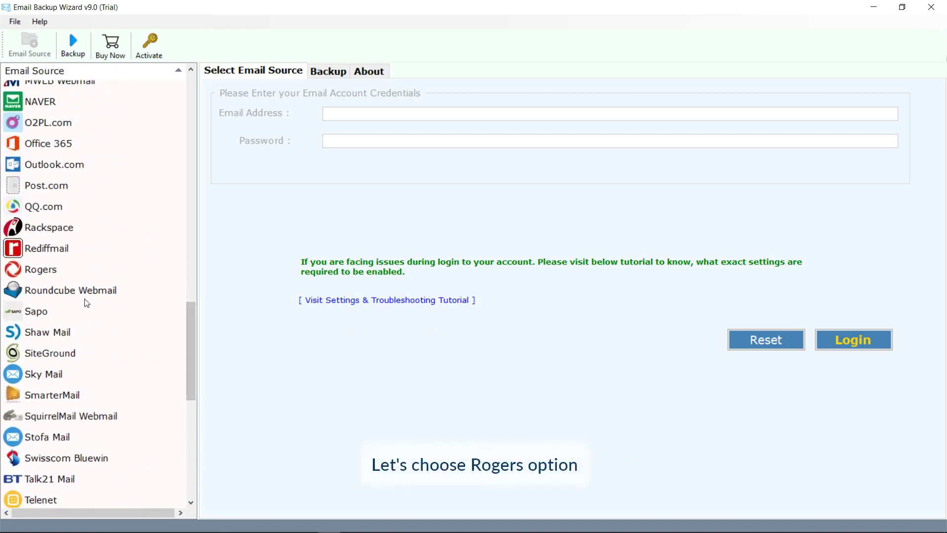
pyautogui.click(18, 273)
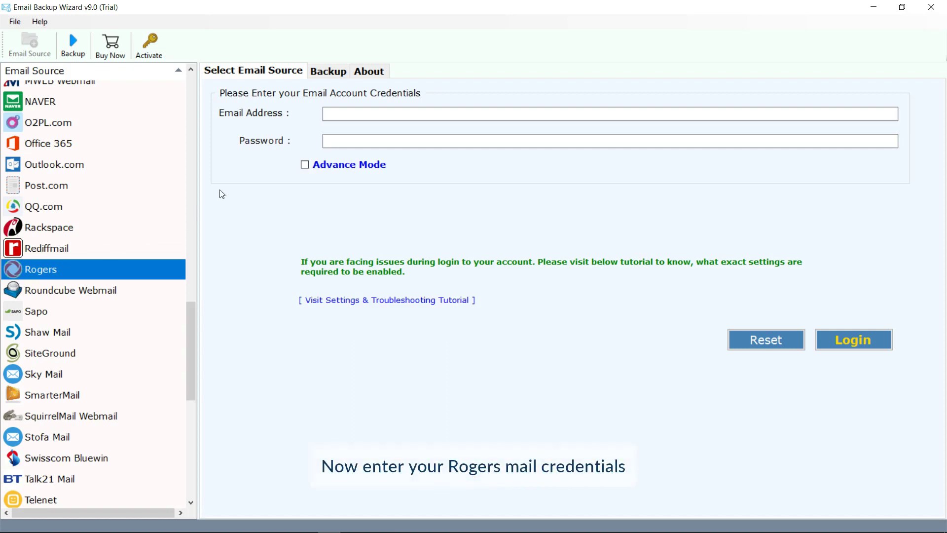
pyautogui.click(335, 113)
pyautogui.write('xxxxxxxxxxxxx@rogers.com')
pyautogui.click(334, 141)
pyautogui.write('xxxxxxxxxxx')
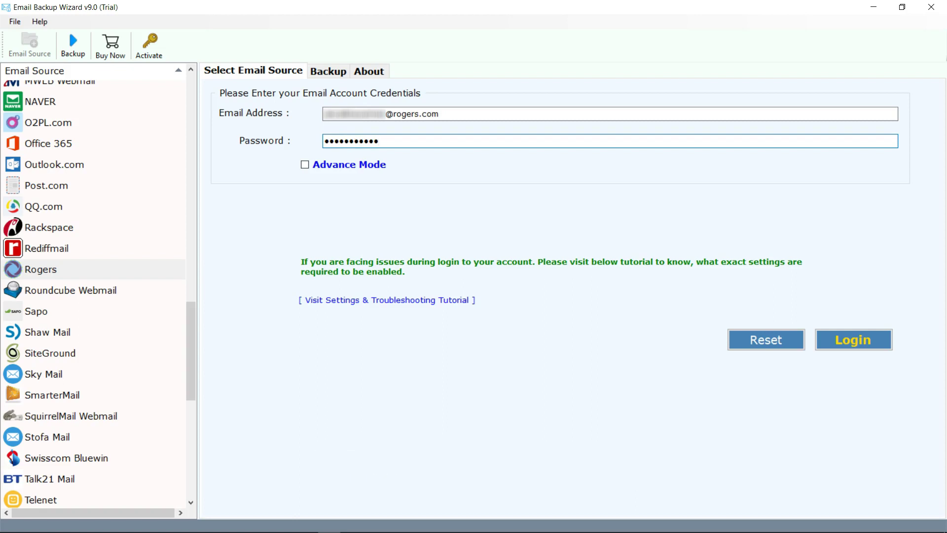
pyautogui.click(305, 165)
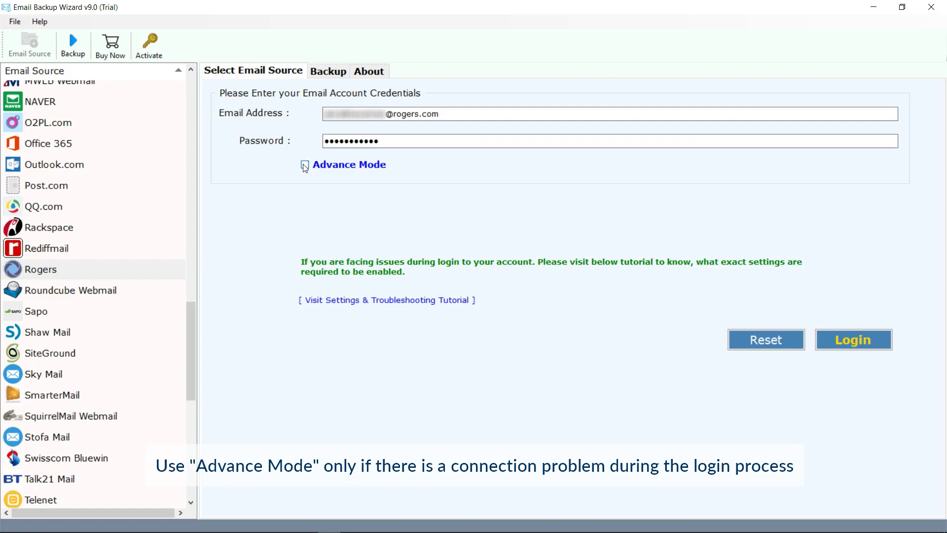
pyautogui.click(849, 340)
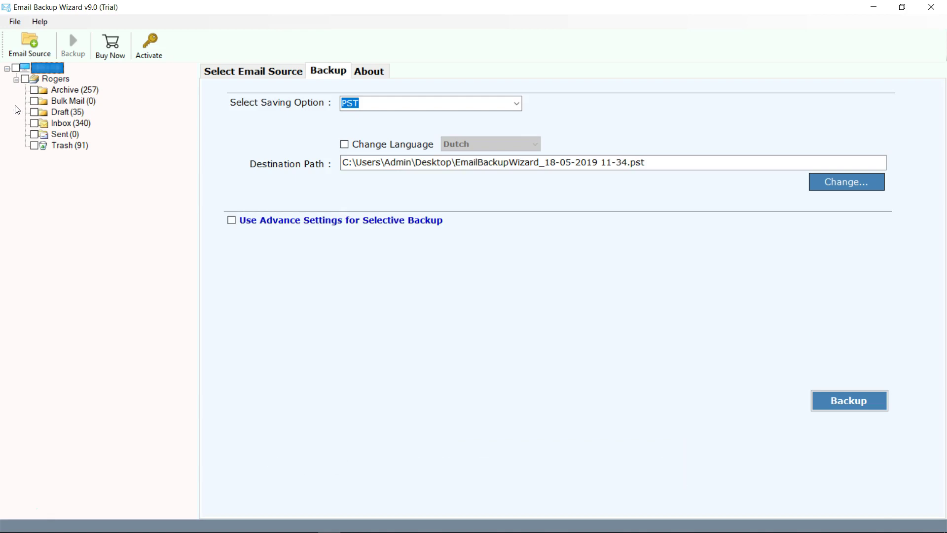
# Select the Archive, Draft and Inbox folders for backup and choose PST as the saving option
pyautogui.click(35, 91)
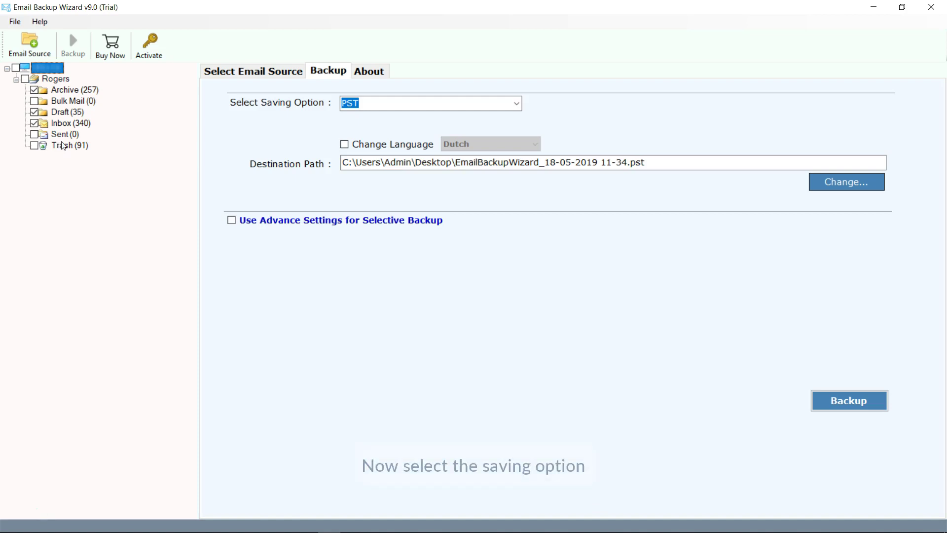
pyautogui.click(517, 106)
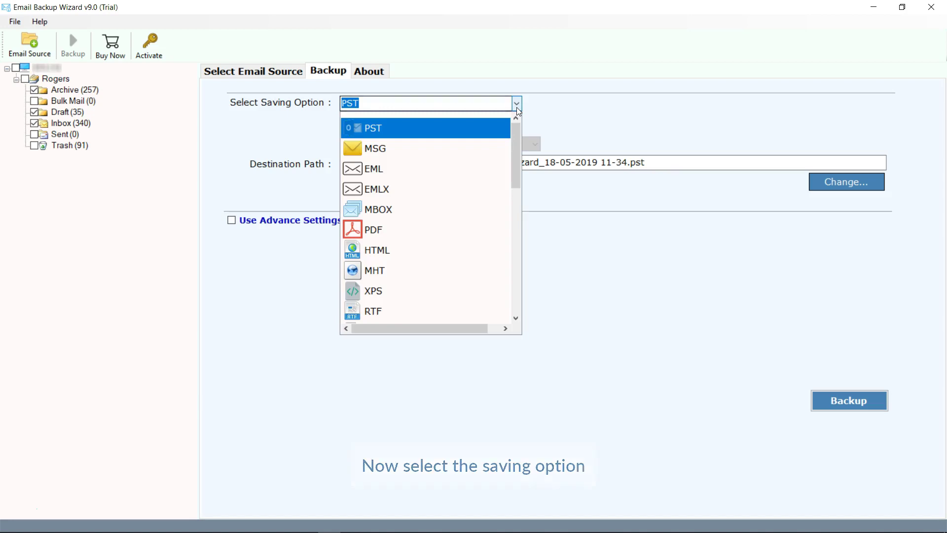
pyautogui.moveTo(515, 130)
pyautogui.mouseDown()
pyautogui.moveTo(516, 267)
pyautogui.moveTo(514, 173)
pyautogui.moveTo(500, 140)
pyautogui.mouseUp()
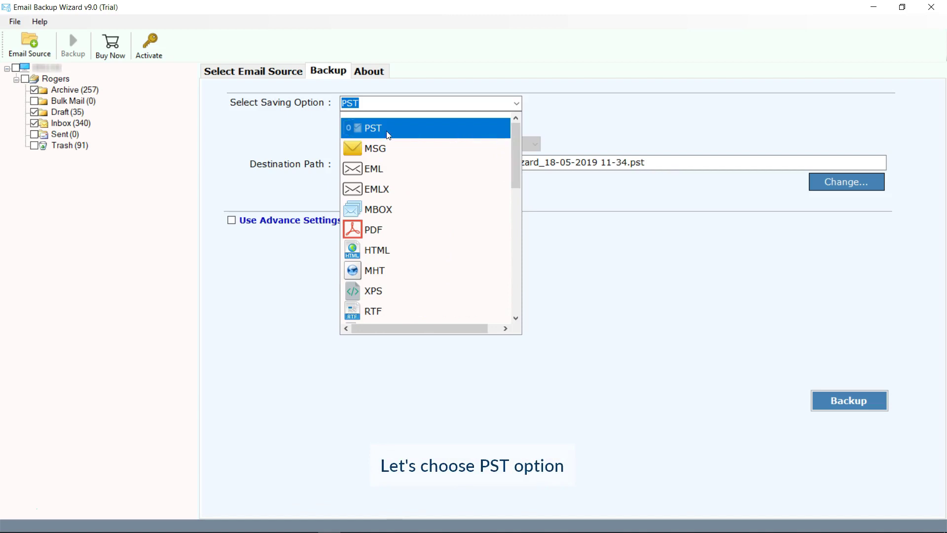
pyautogui.click(370, 133)
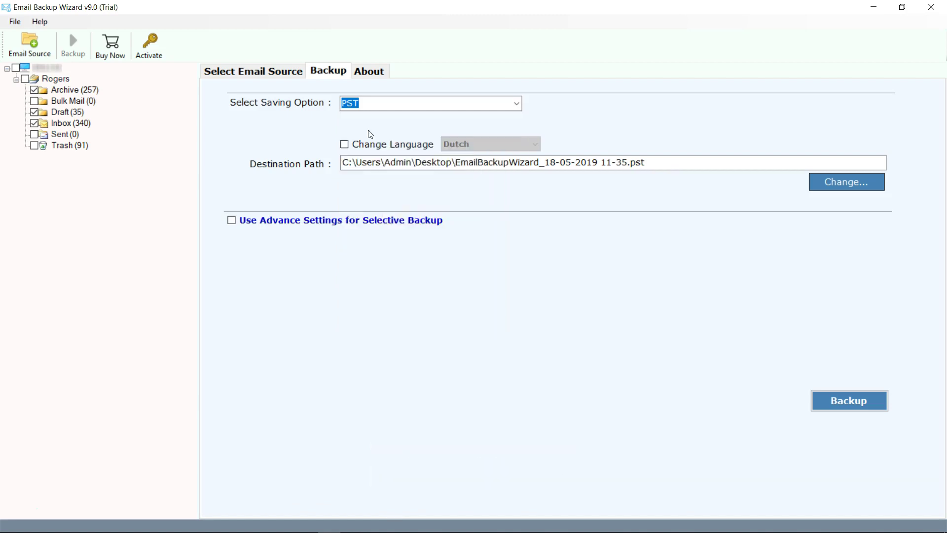
pyautogui.click(379, 146)
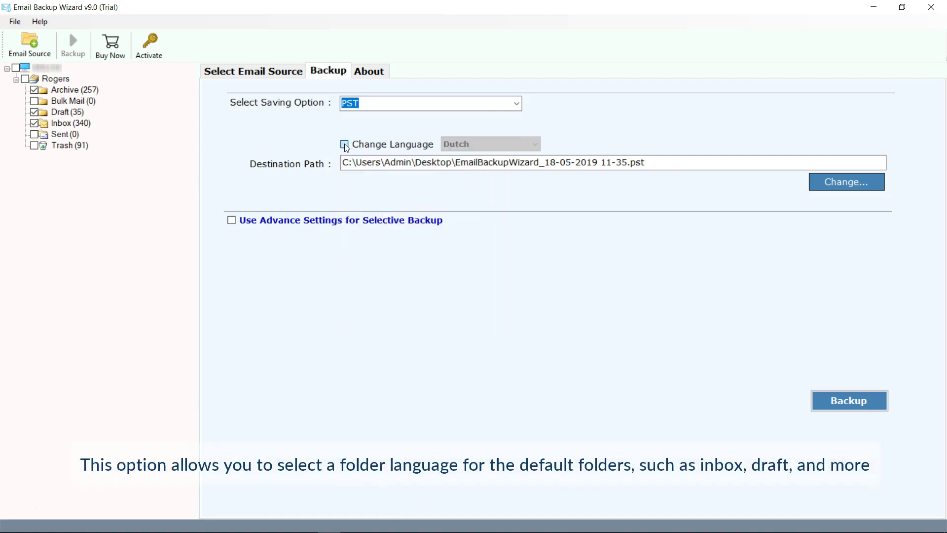
pyautogui.click(463, 146)
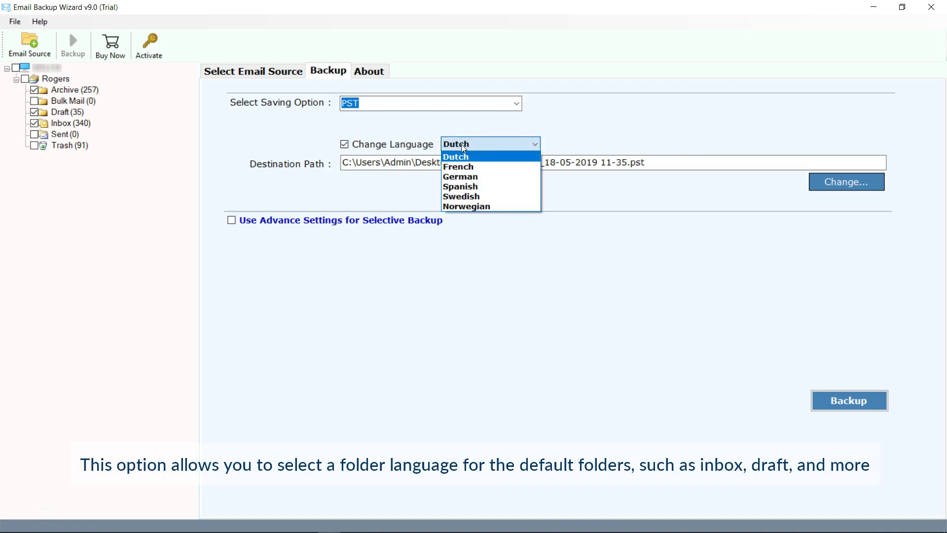
pyautogui.click(463, 148)
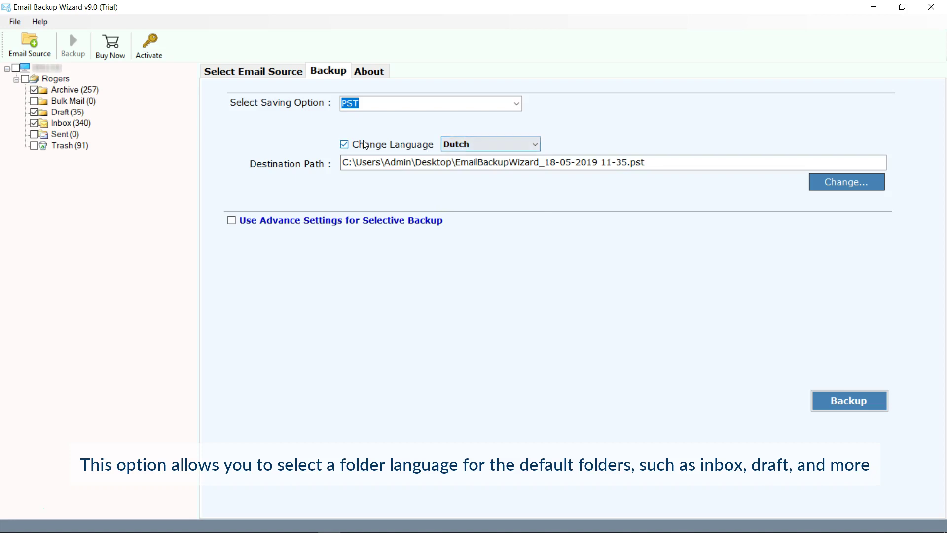
pyautogui.click(345, 144)
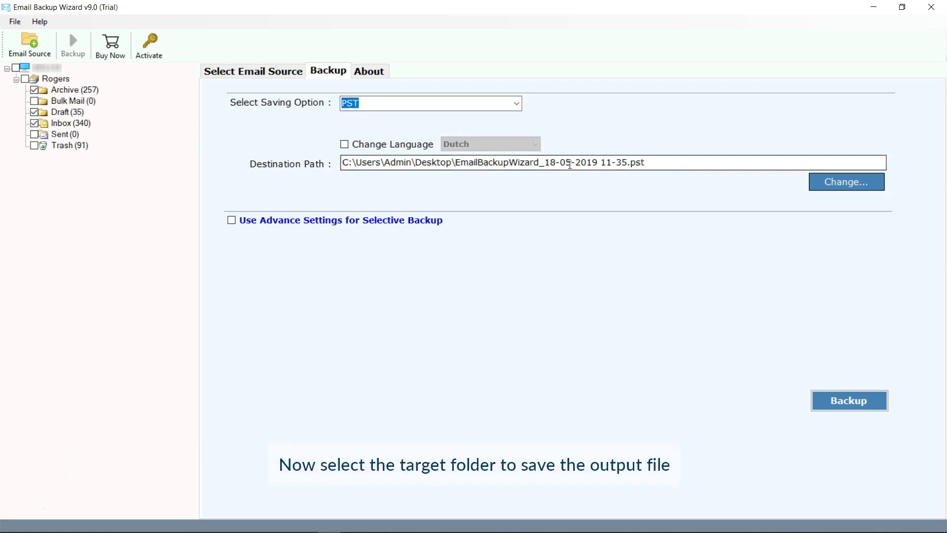
pyautogui.click(840, 183)
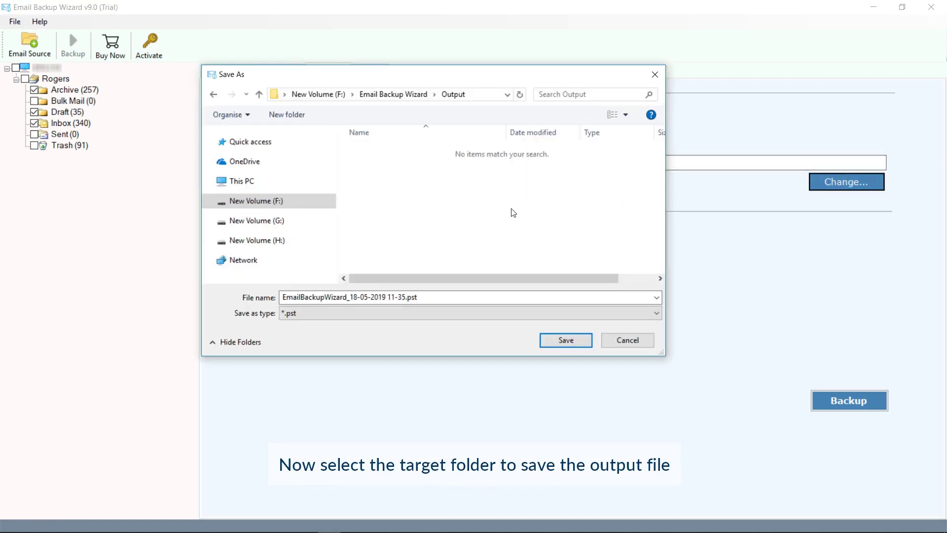
pyautogui.click(569, 342)
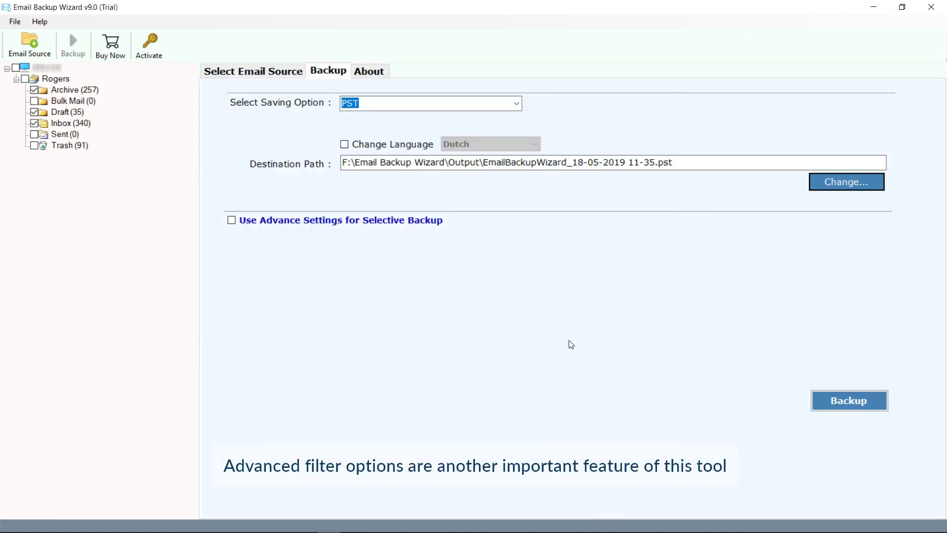
pyautogui.click(232, 221)
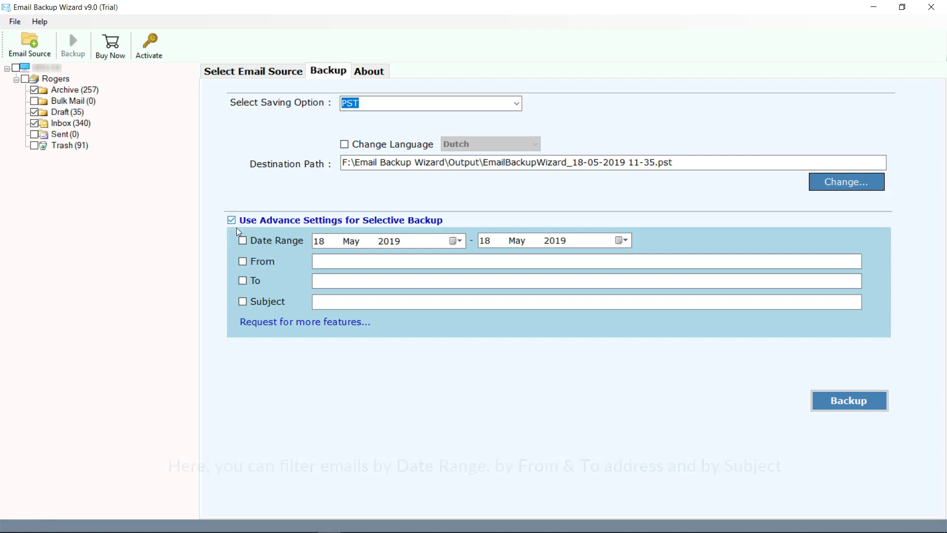
pyautogui.click(242, 241)
pyautogui.click(232, 220)
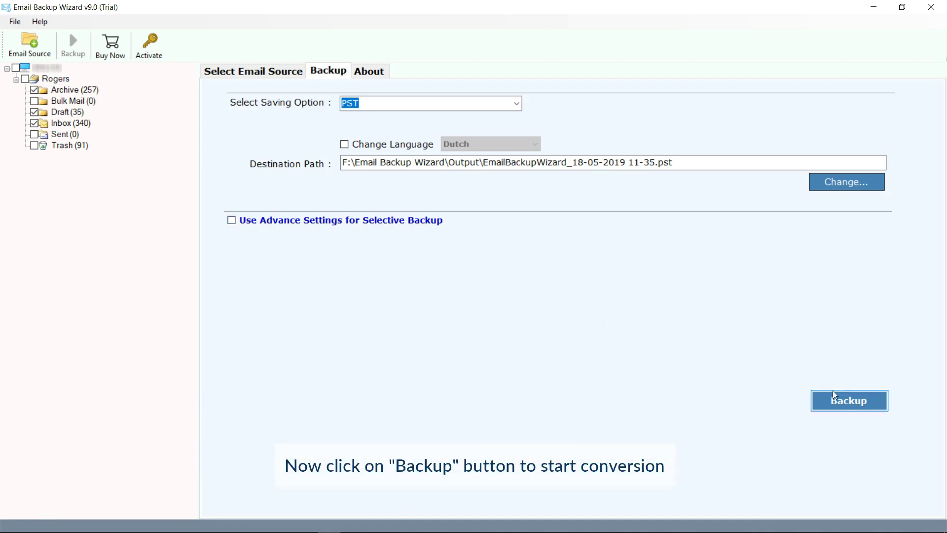
# Run the backup of the selected folders, dismiss its messages and close the saving log
pyautogui.click(851, 404)
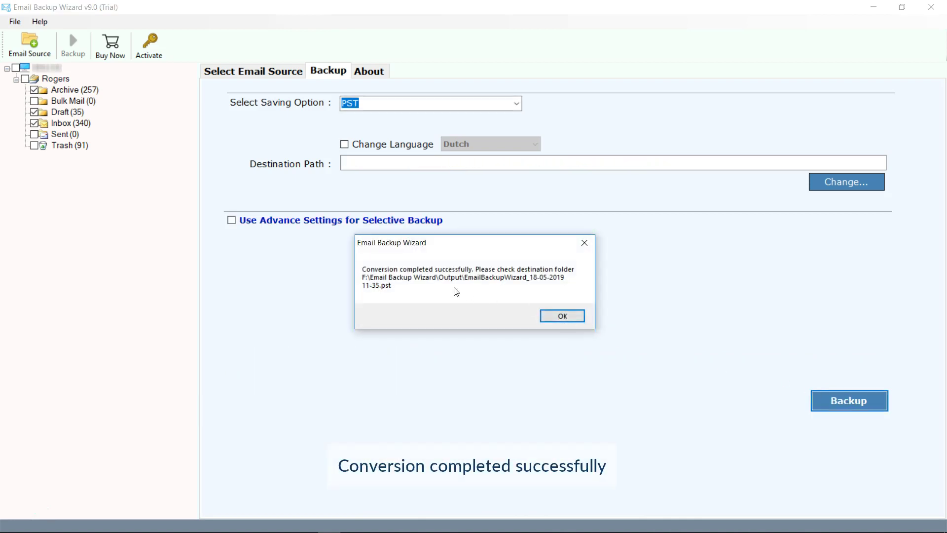
pyautogui.click(563, 316)
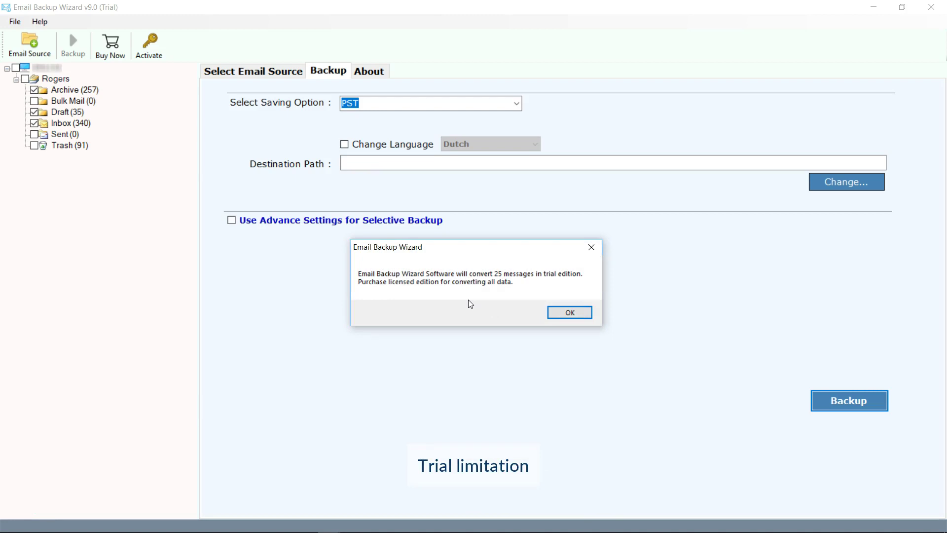
pyautogui.click(567, 314)
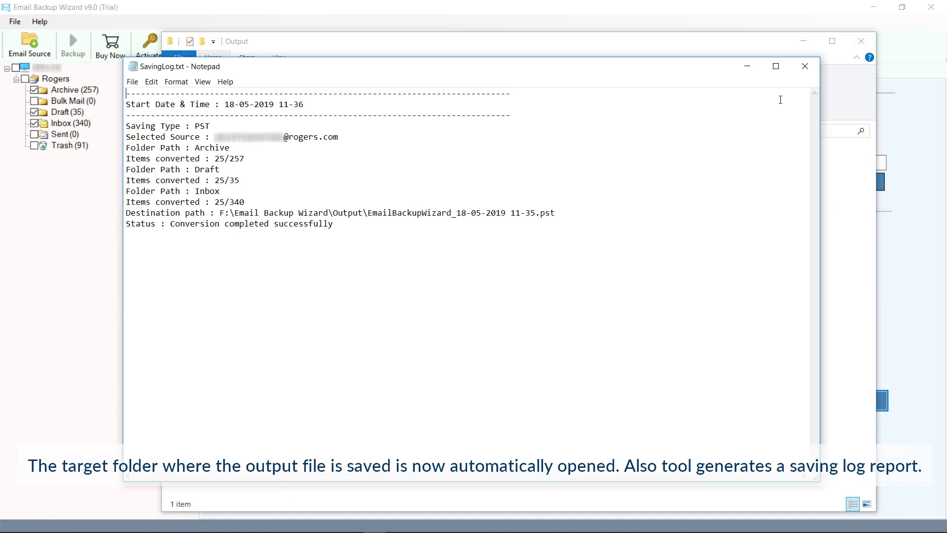
pyautogui.click(804, 68)
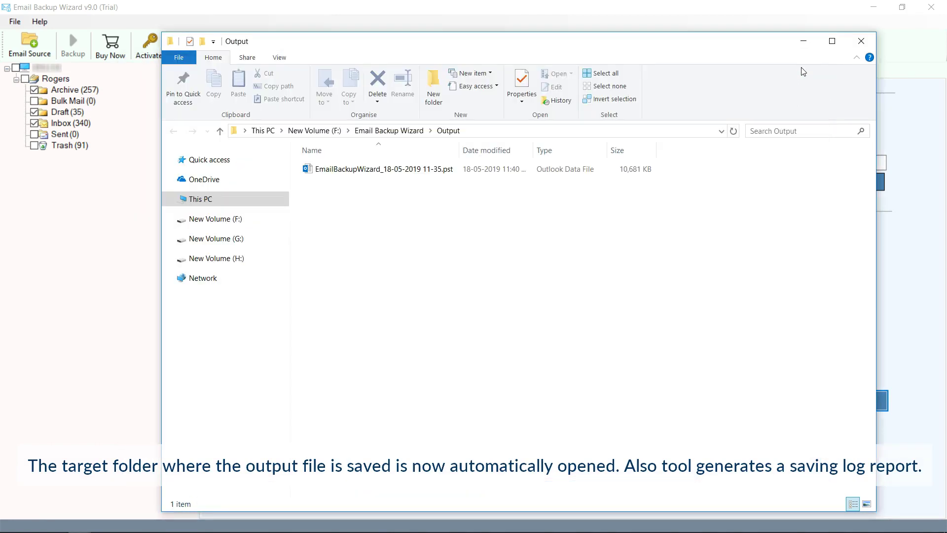
pyautogui.click(350, 169)
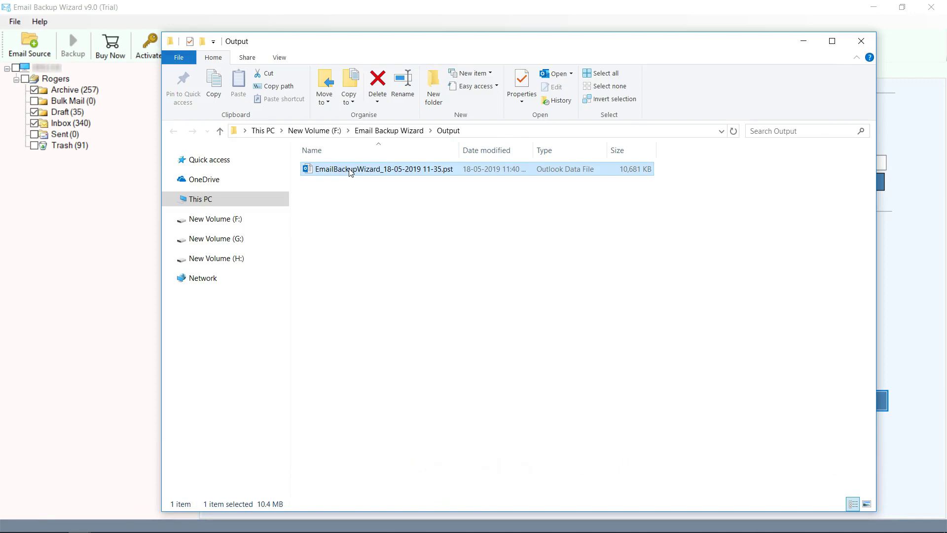
pyautogui.doubleClick(350, 170)
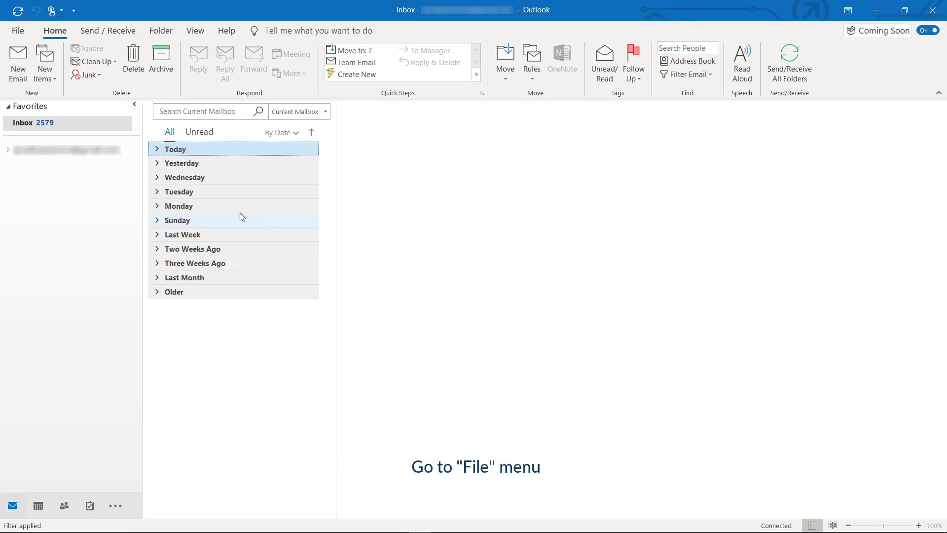
pyautogui.click(19, 31)
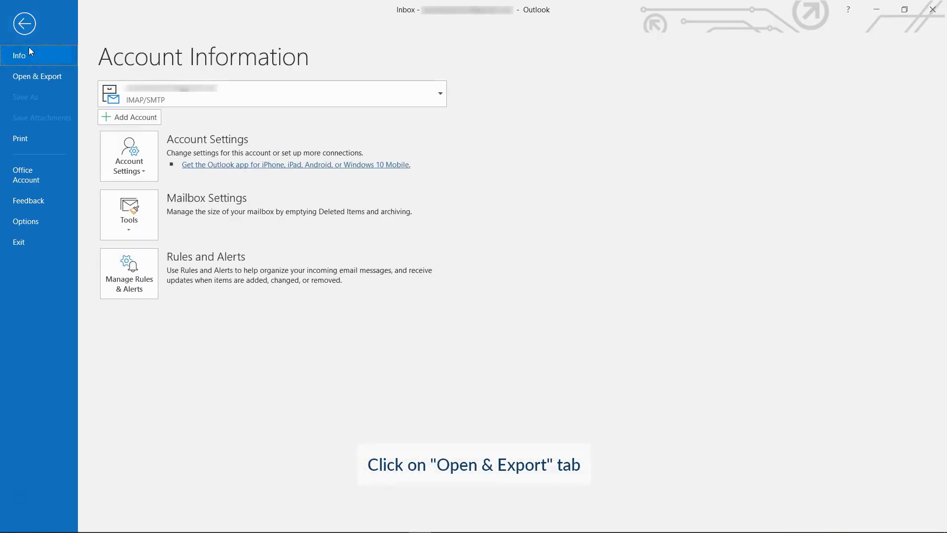
pyautogui.click(36, 76)
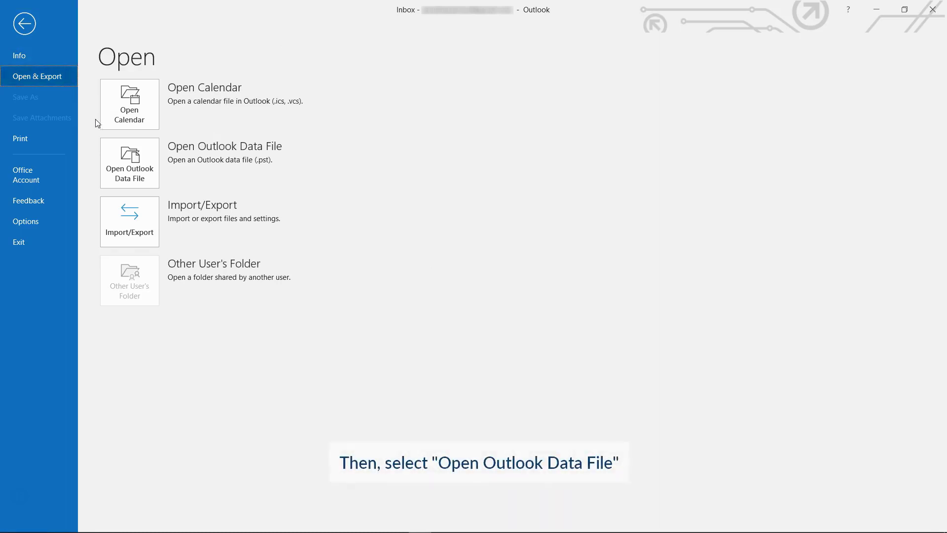
pyautogui.click(130, 166)
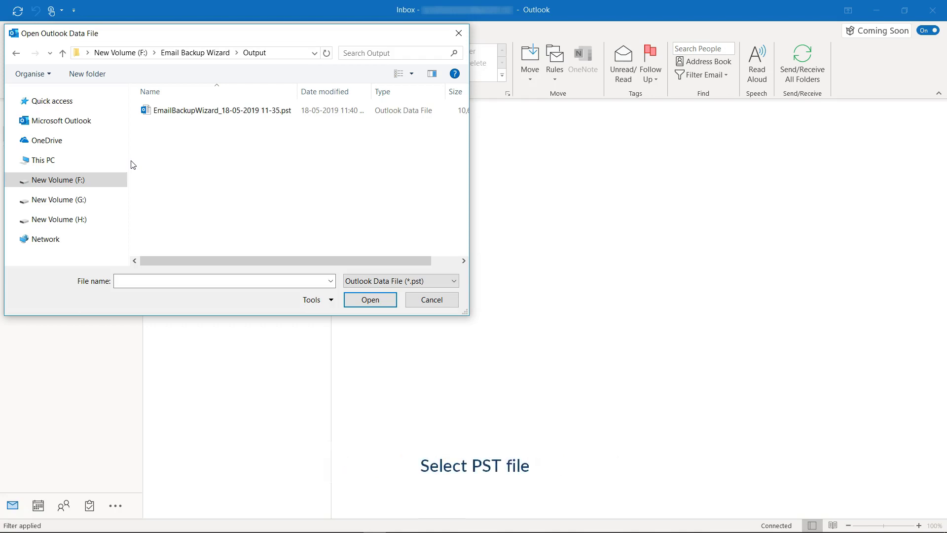
pyautogui.click(181, 113)
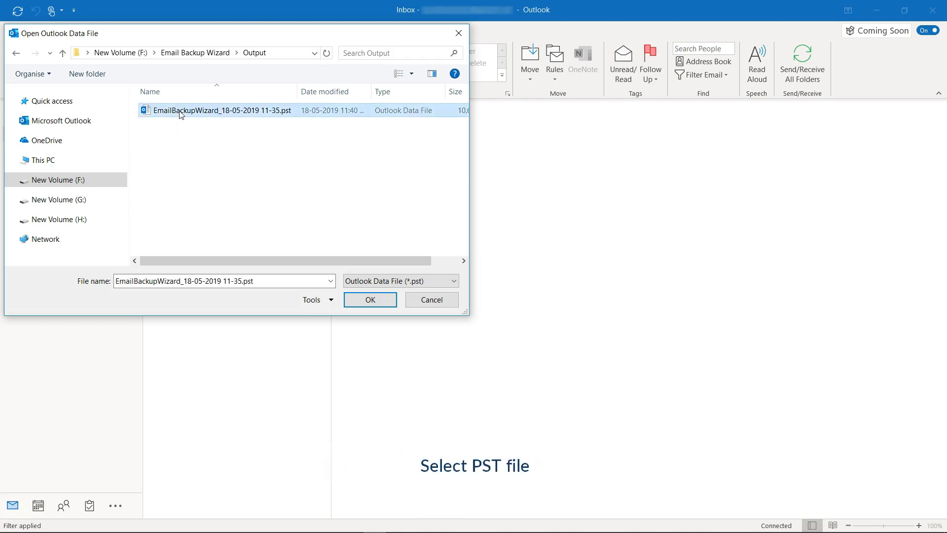
pyautogui.click(370, 299)
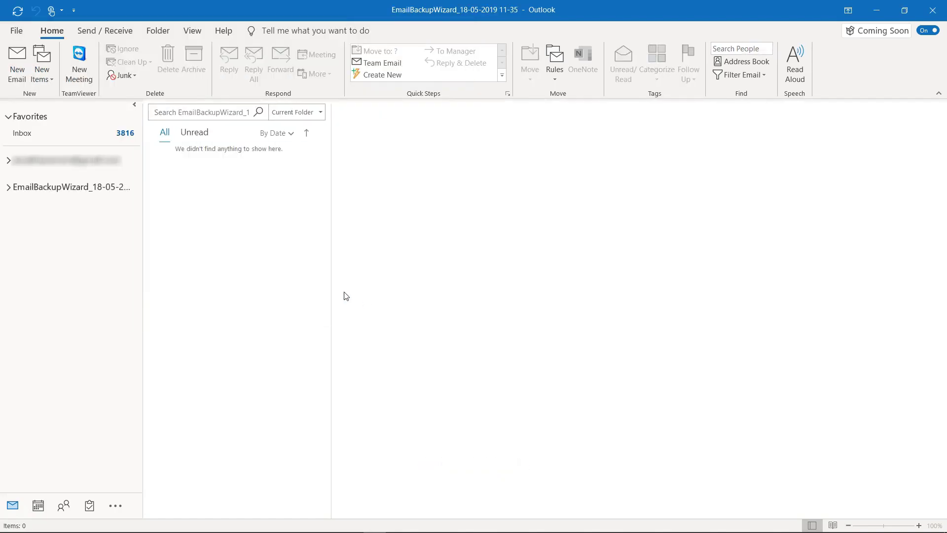
# Expand the imported EmailBackupWizard data file and view its Inbox folder
pyautogui.click(10, 189)
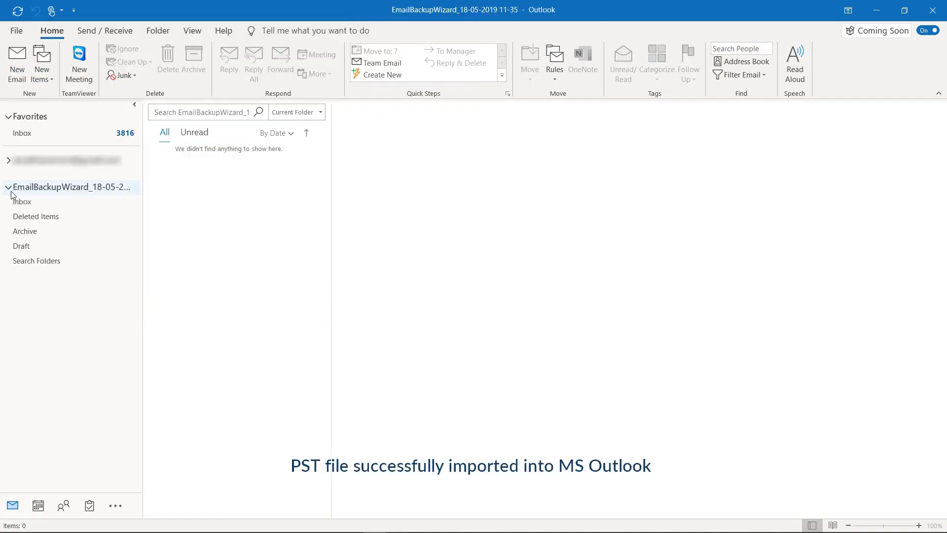
pyautogui.click(17, 203)
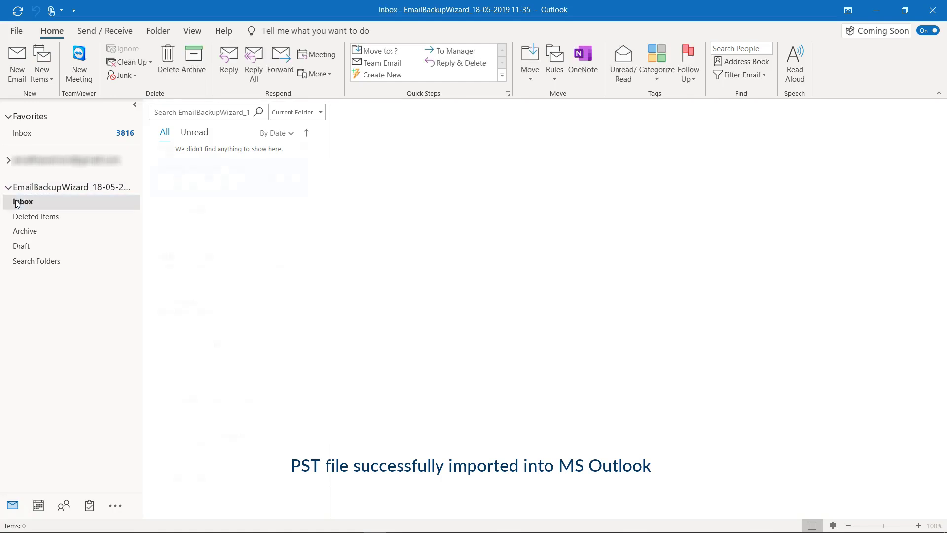